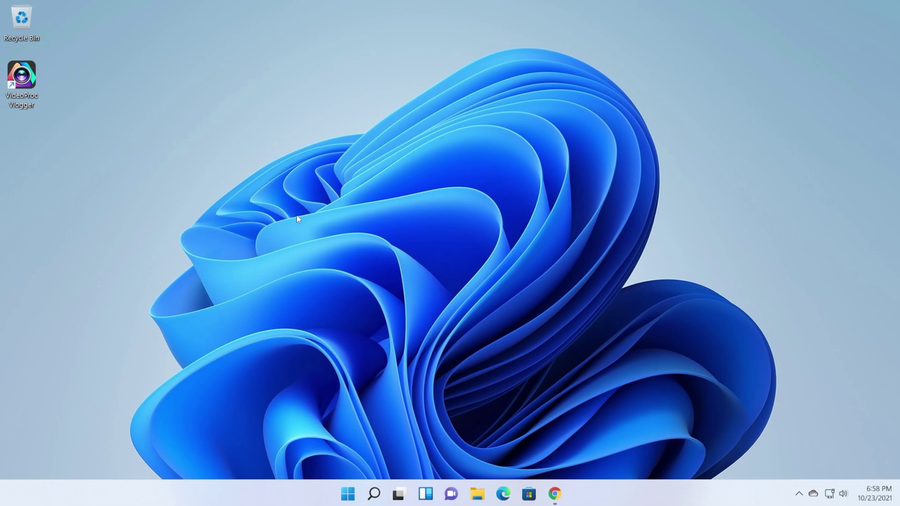
# Step: Bring Chrome with the VideoProc Vlogger product page forward and scroll through it
pyautogui.click(555, 493)
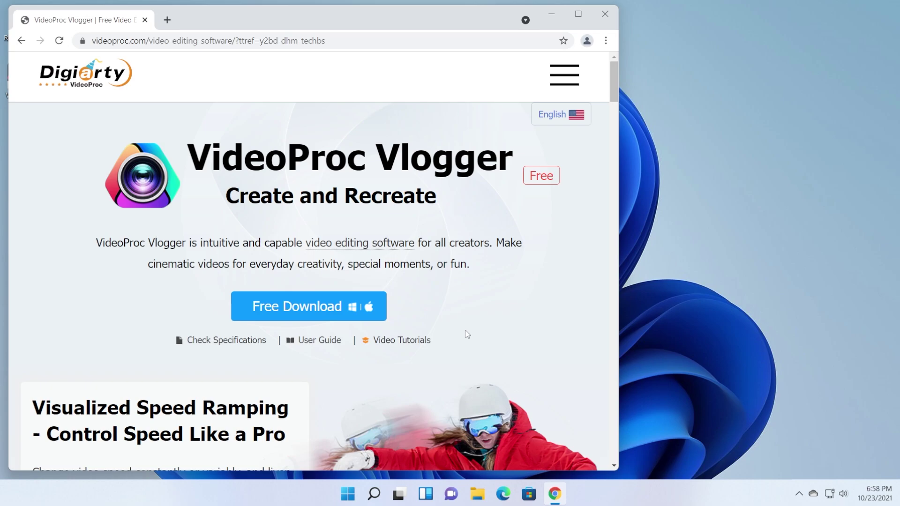
pyautogui.scroll(-2, 481, 321)
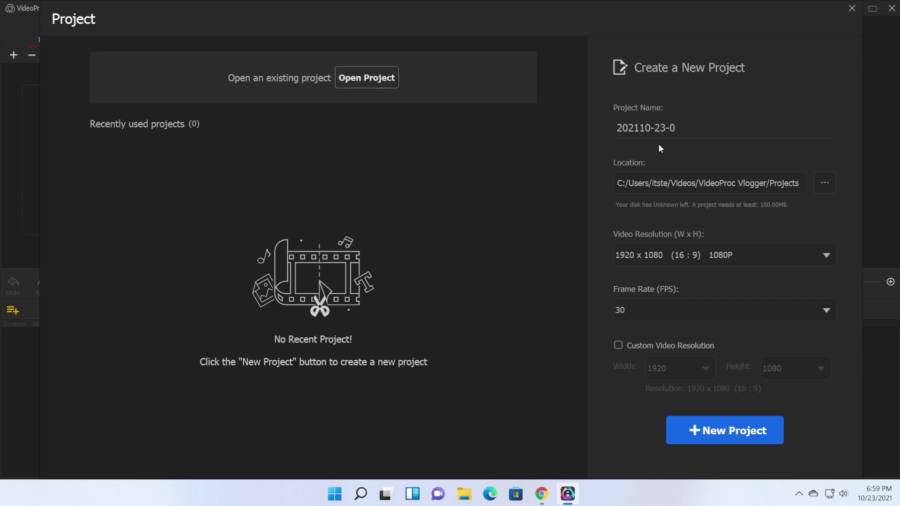
# Step: Name the project '1st Project', set the frame rate to 60, and create it
pyautogui.click(708, 129)
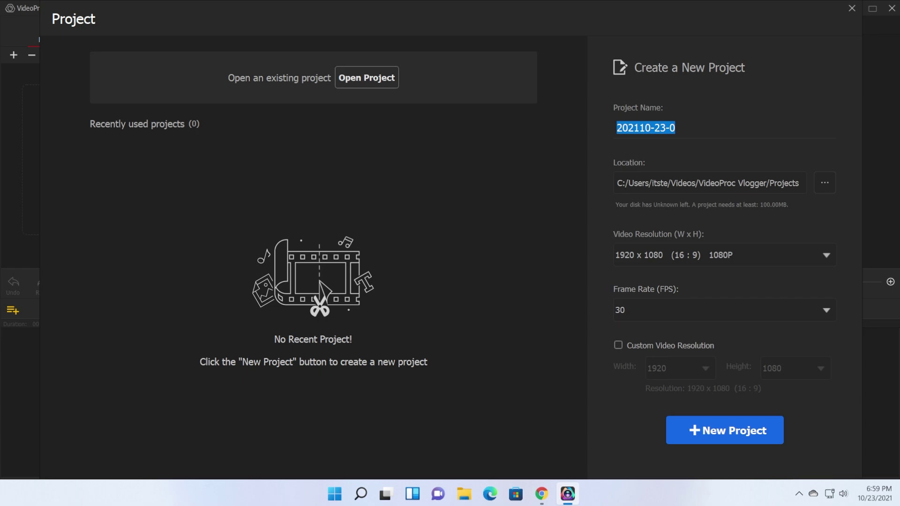
pyautogui.write('1st Project')
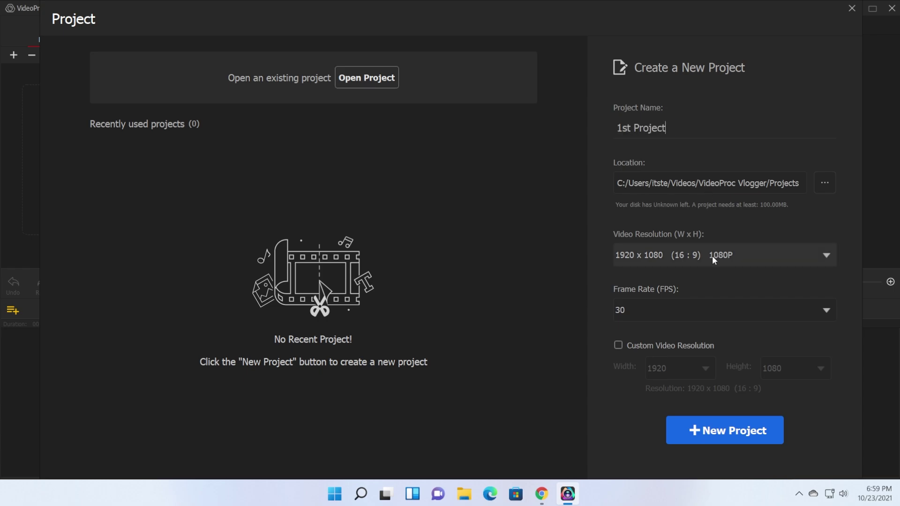
pyautogui.click(661, 310)
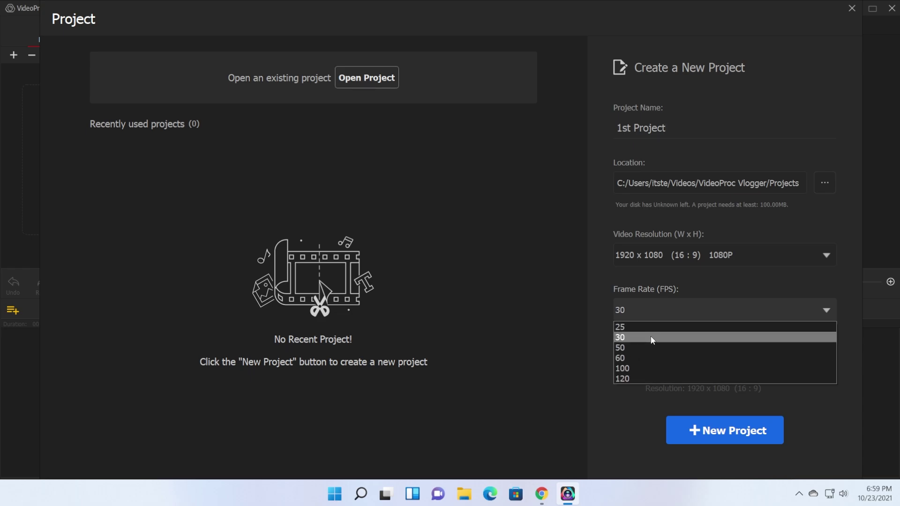
pyautogui.click(643, 356)
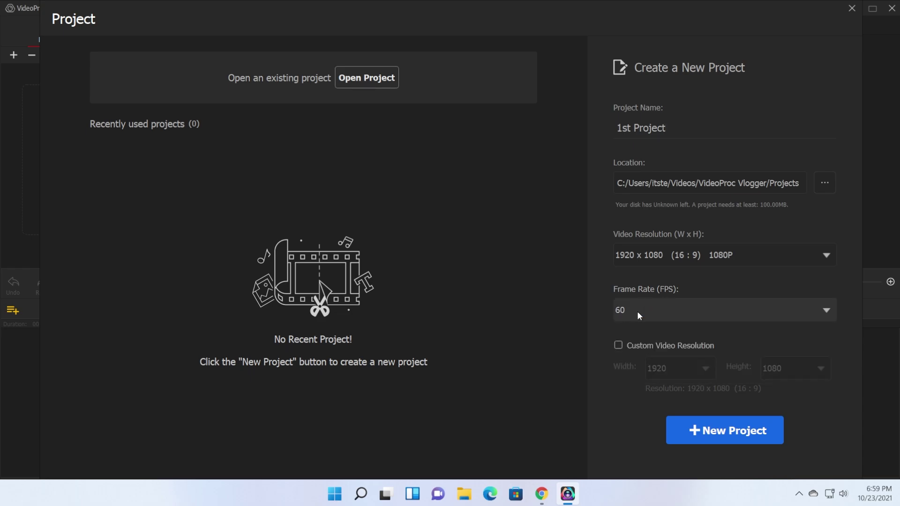
pyautogui.click(726, 432)
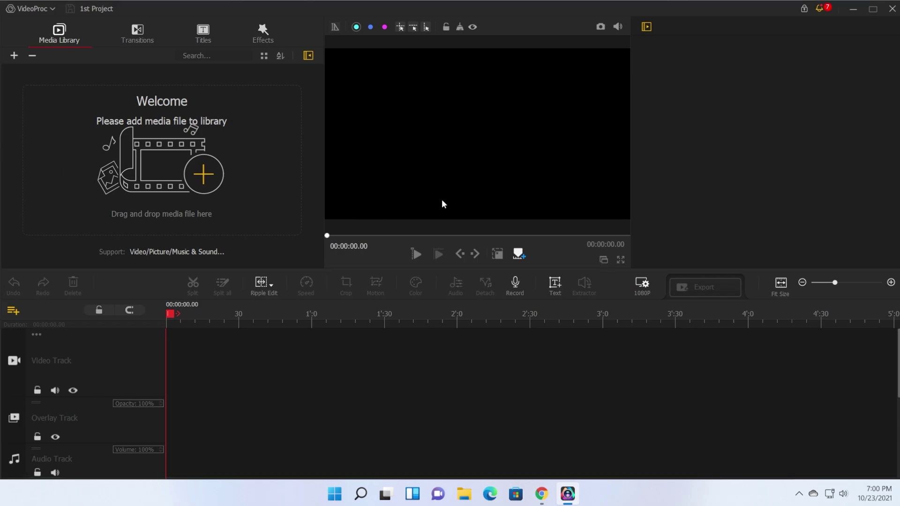
# Step: Import the Desktop video into the Media Library and place it at the start of the video track
pyautogui.click(204, 177)
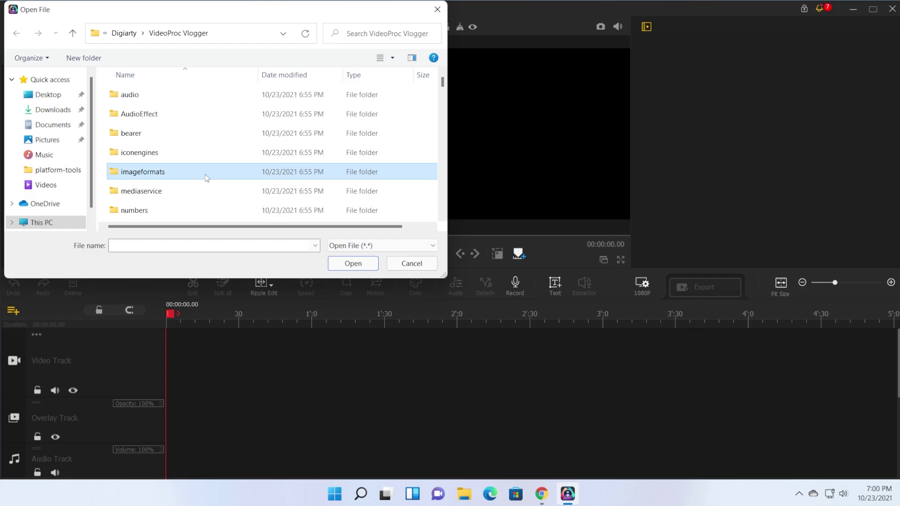
pyautogui.click(41, 94)
pyautogui.click(137, 100)
pyautogui.click(350, 263)
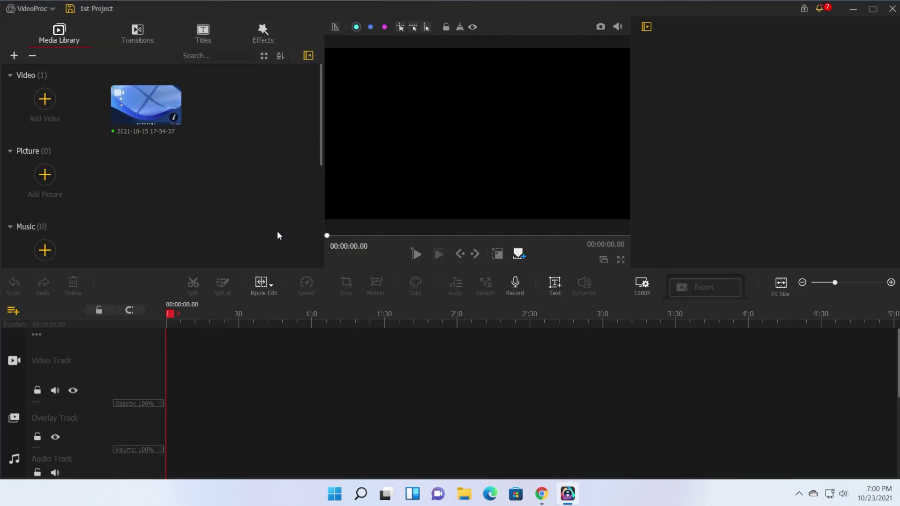
pyautogui.moveTo(136, 103)
pyautogui.mouseDown()
pyautogui.moveTo(239, 318)
pyautogui.moveTo(237, 384)
pyautogui.moveTo(249, 384)
pyautogui.mouseUp()
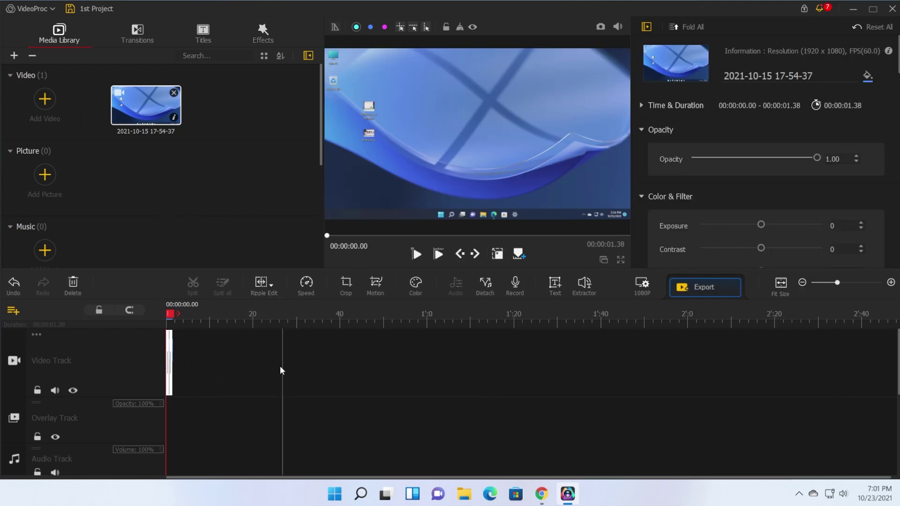
# Step: Split the clip at 00:00:00.75 and select its second half
pyautogui.moveTo(837, 283); pyautogui.dragTo(856, 283)
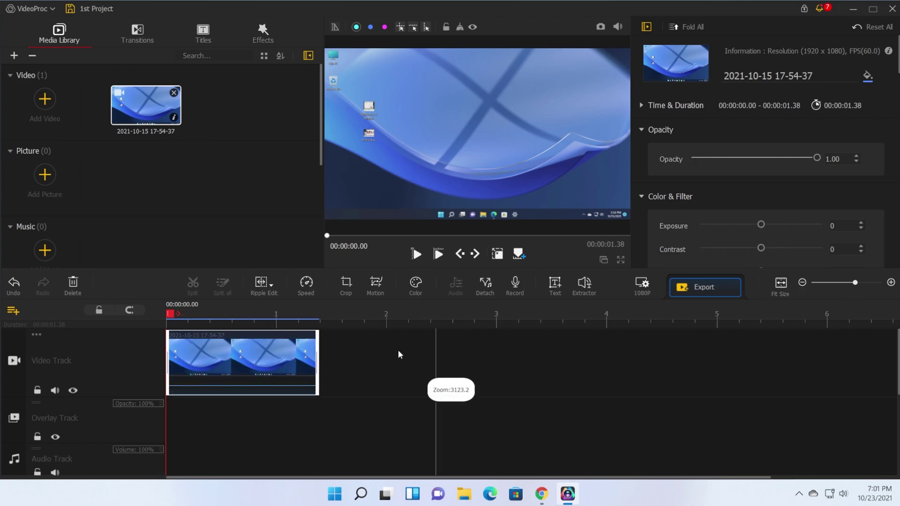
pyautogui.click(227, 315)
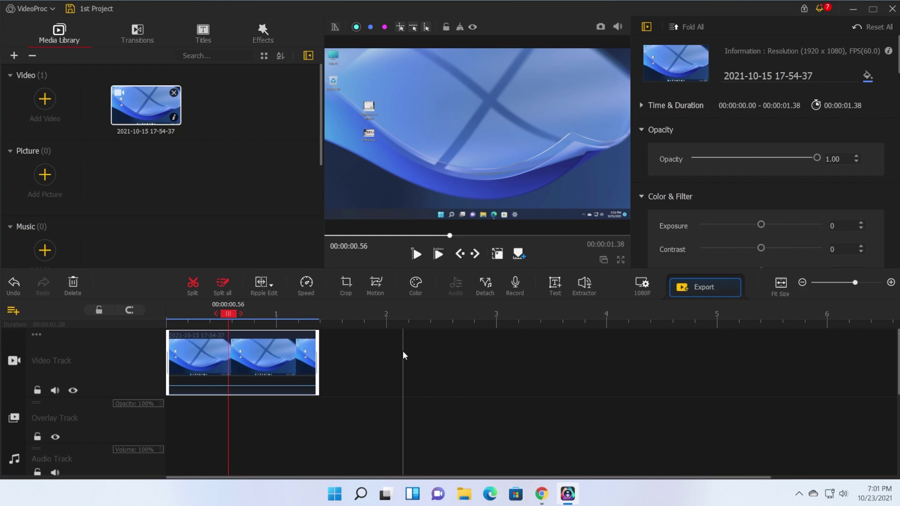
pyautogui.moveTo(228, 315); pyautogui.dragTo(248, 315)
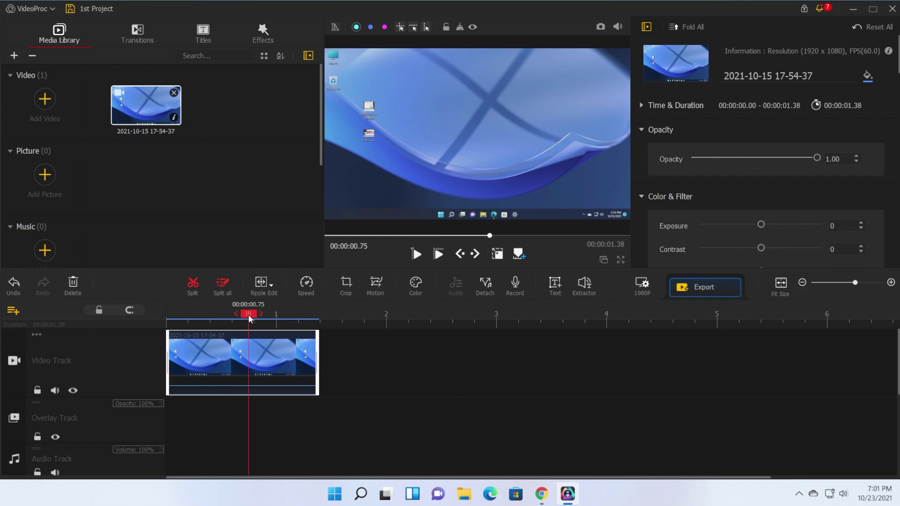
pyautogui.click(192, 287)
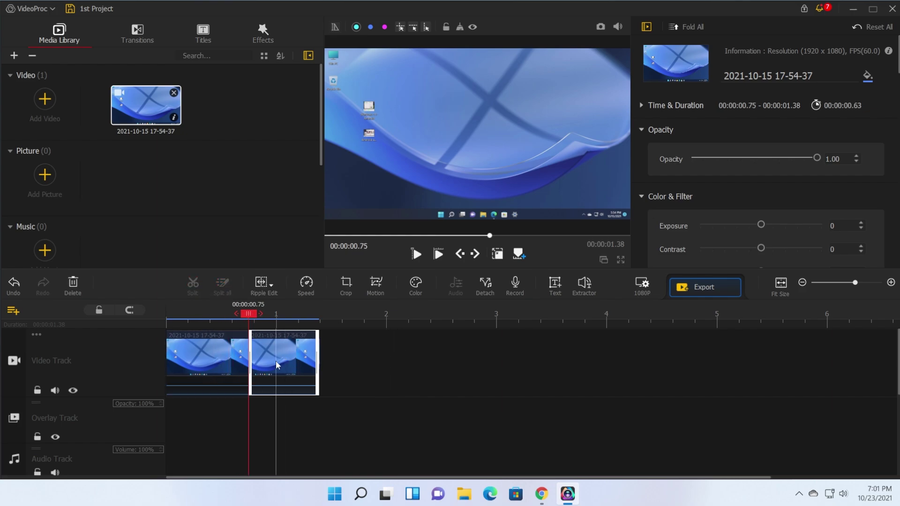
pyautogui.moveTo(275, 361); pyautogui.dragTo(346, 310)
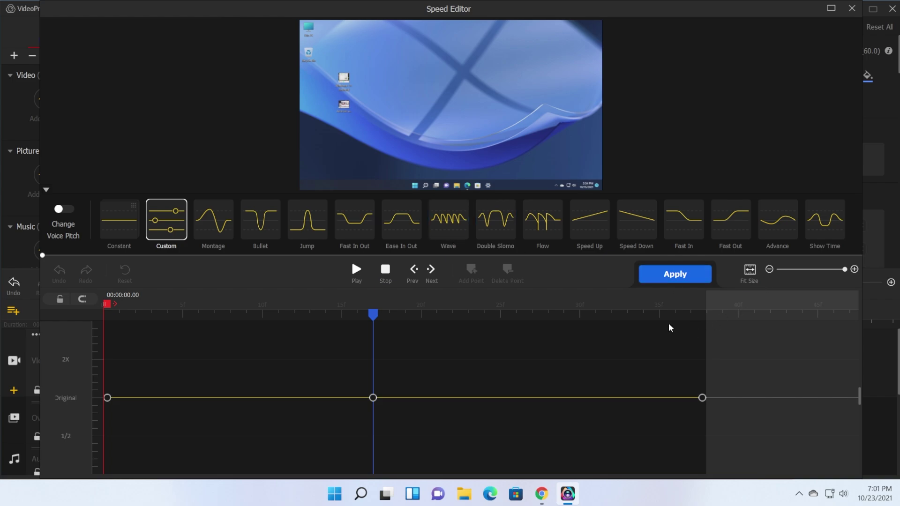
# Step: Raise the middle point of the second clip's custom speed curve to 2X and apply it
pyautogui.click(373, 398)
pyautogui.moveTo(374, 398); pyautogui.dragTo(380, 362)
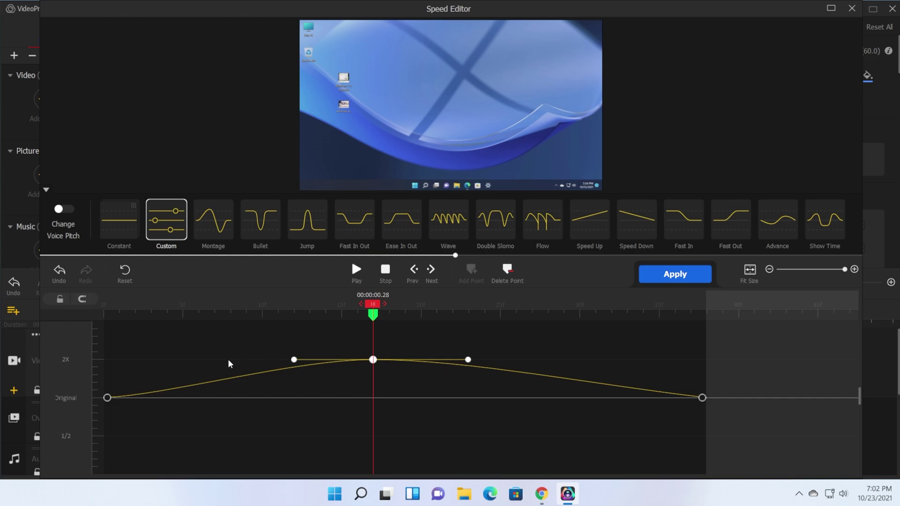
pyautogui.click(652, 277)
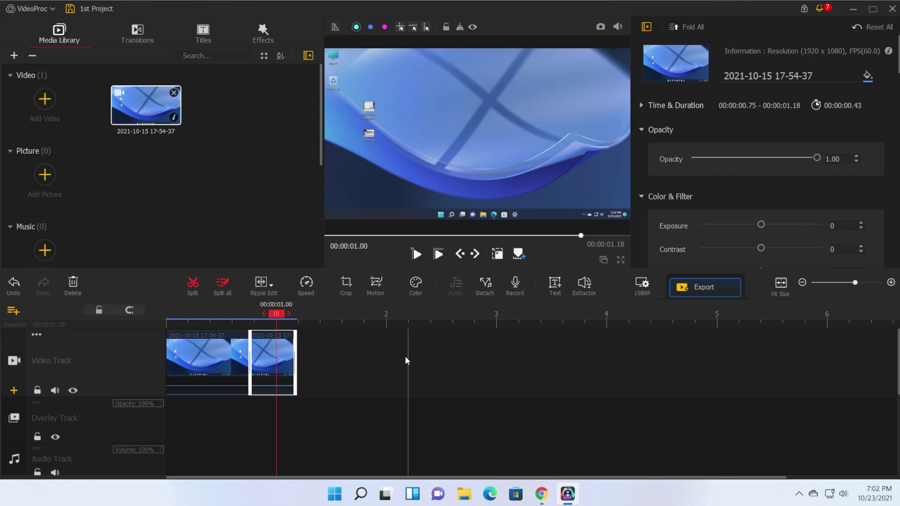
# Step: Apply the Move Right motion preset to the second clip, leaving the crop unchanged
pyautogui.click(346, 283)
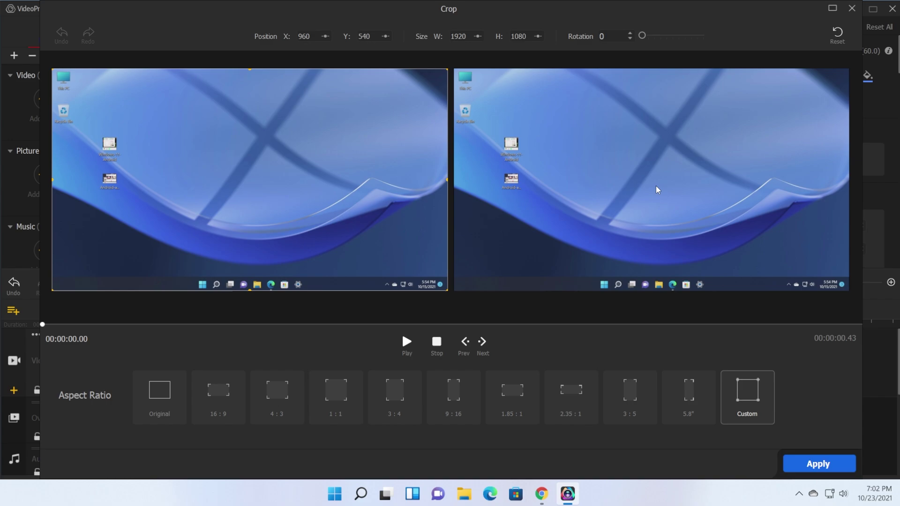
pyautogui.click(852, 8)
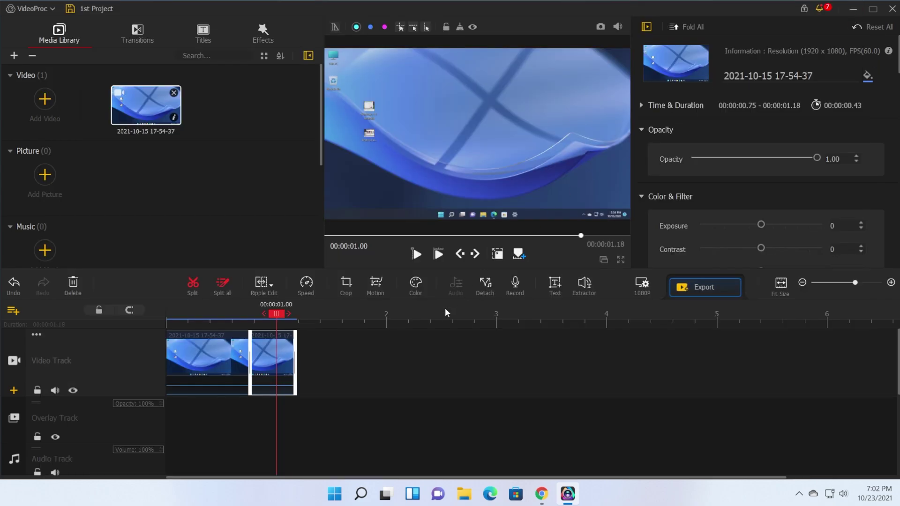
pyautogui.click(375, 284)
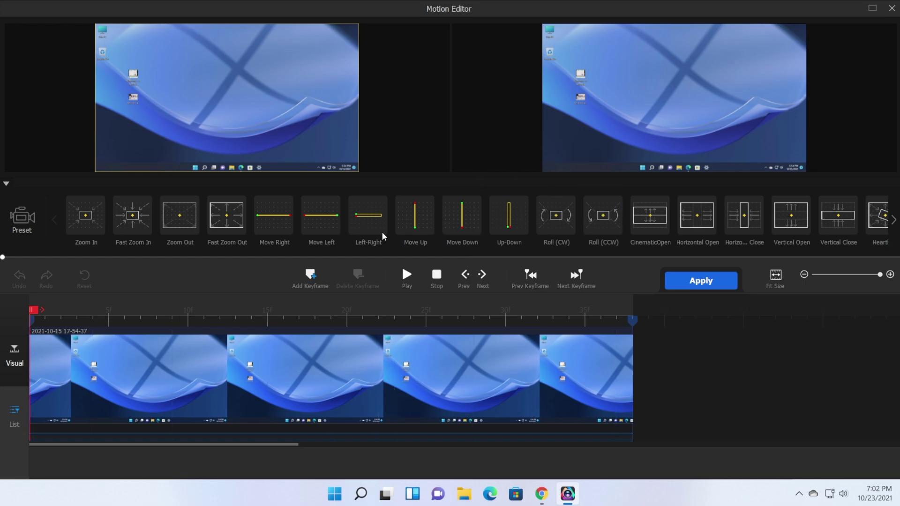
pyautogui.click(273, 228)
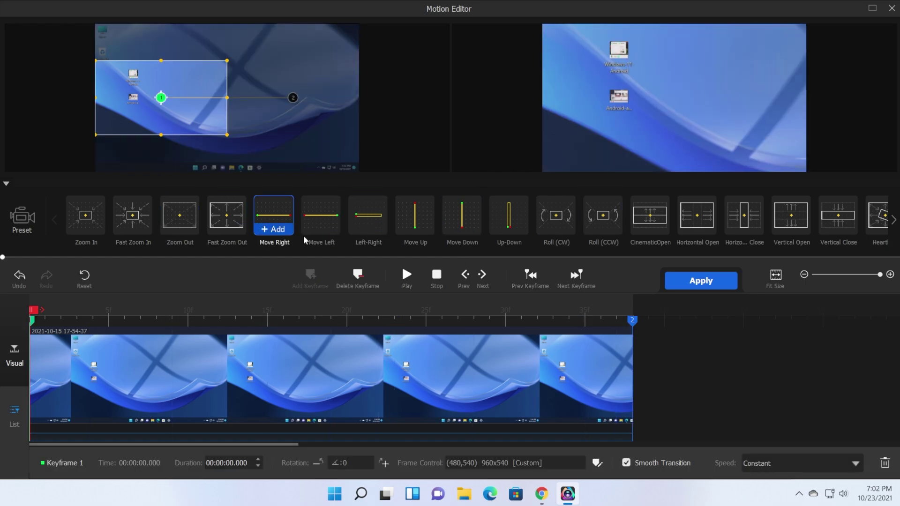
pyautogui.click(701, 280)
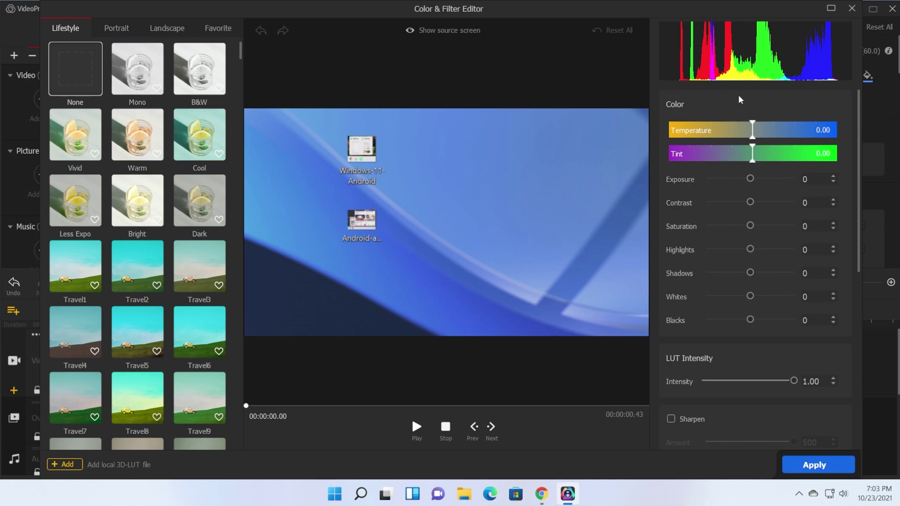
# Step: Set the Contrast slider to 74 in the Color & Filter Editor and apply it
pyautogui.moveTo(751, 202); pyautogui.dragTo(782, 203)
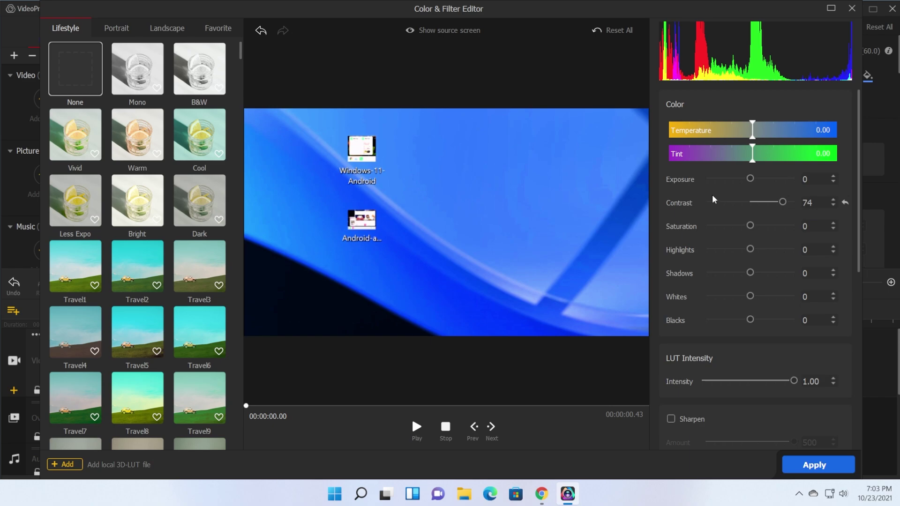
pyautogui.click(813, 466)
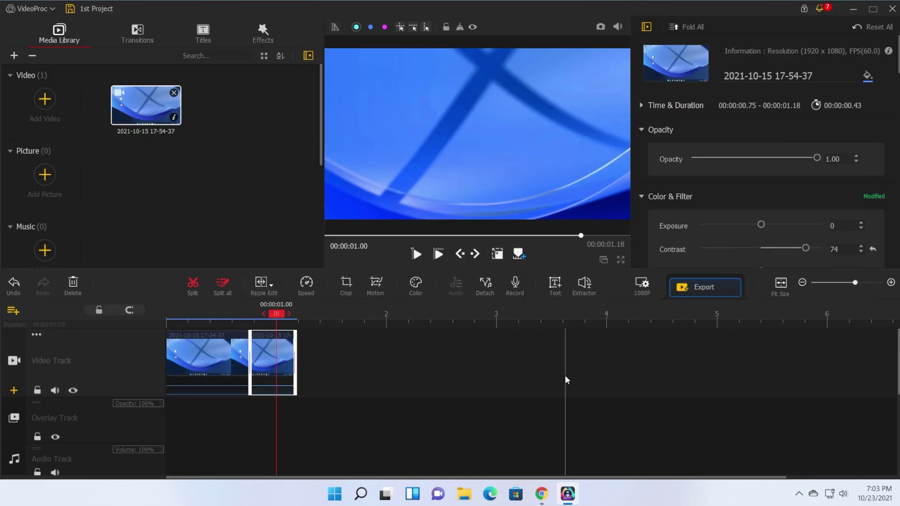
# Step: Undo the last change, then open the audio recorder and check its audio device list
pyautogui.hotkey('ctrl', 'z')
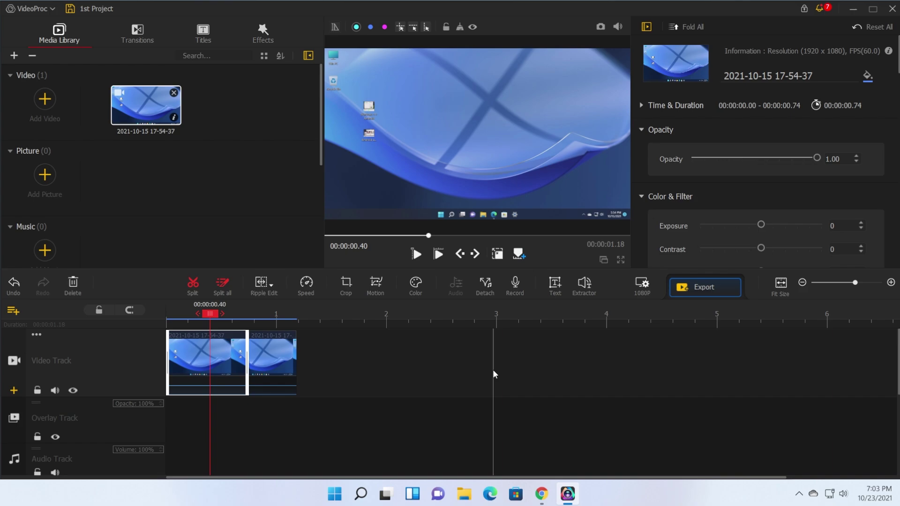
pyautogui.click(515, 284)
pyautogui.click(485, 338)
pyautogui.click(491, 335)
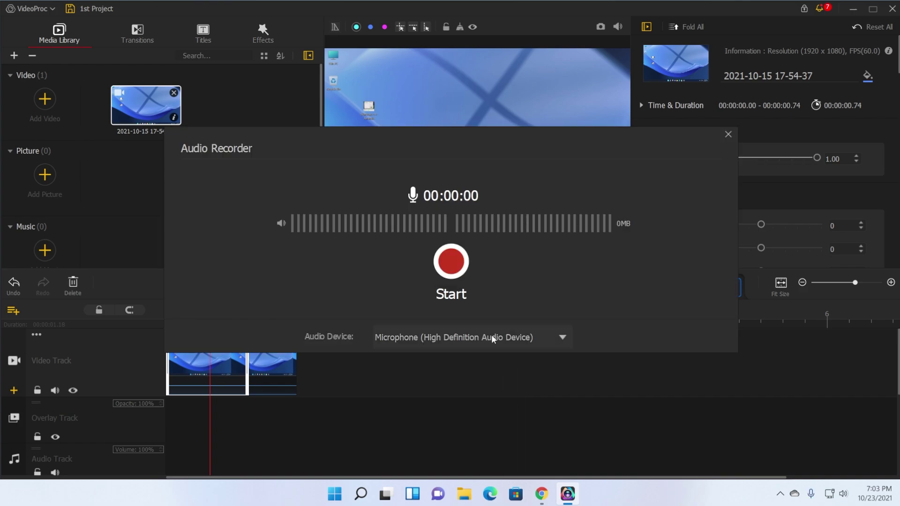
# Step: Close the recorder, add a 'Text Here' title, review its text settings, then select the second clip
pyautogui.click(728, 134)
pyautogui.click(554, 283)
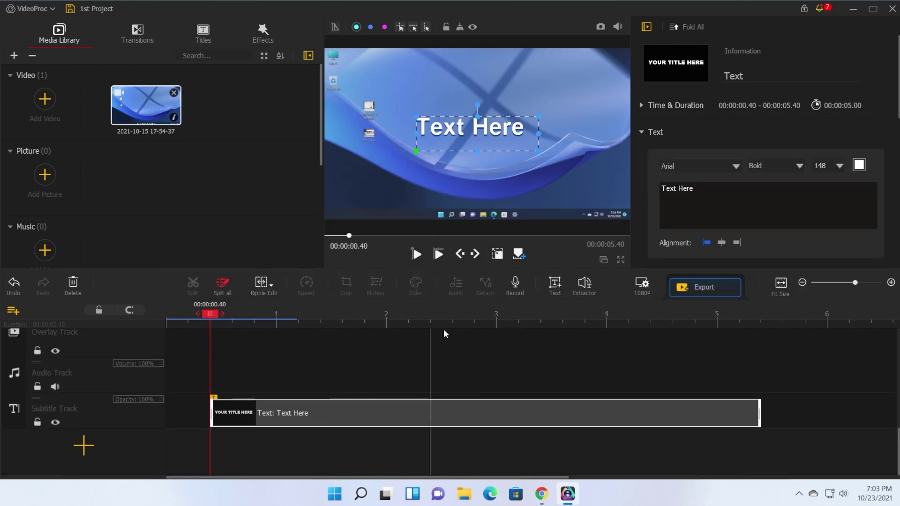
pyautogui.scroll(-3, 772, 134)
pyautogui.scroll(-3, 771, 134)
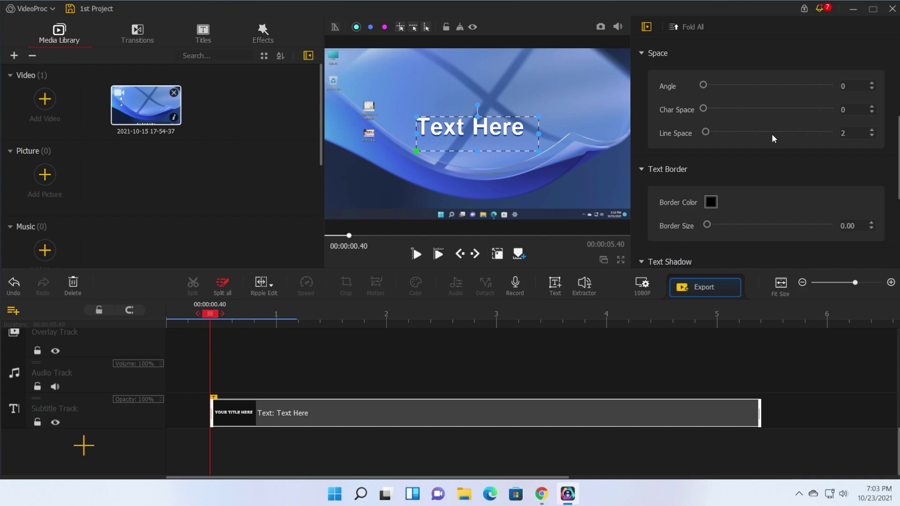
pyautogui.scroll(6, 772, 134)
pyautogui.scroll(1, 771, 133)
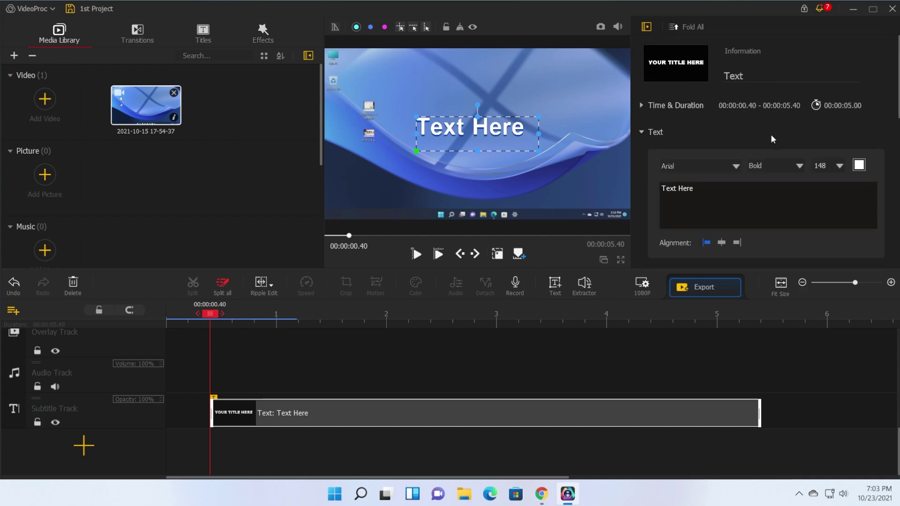
pyautogui.scroll(2, 561, 377)
pyautogui.click(256, 363)
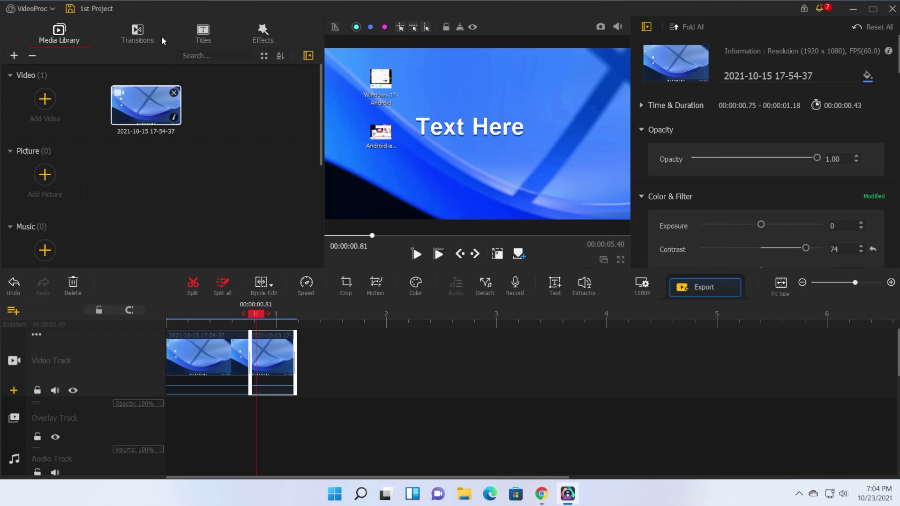
# Step: Drop the Color Distance transition onto the cut between the two clips and scrub to preview it
pyautogui.click(136, 36)
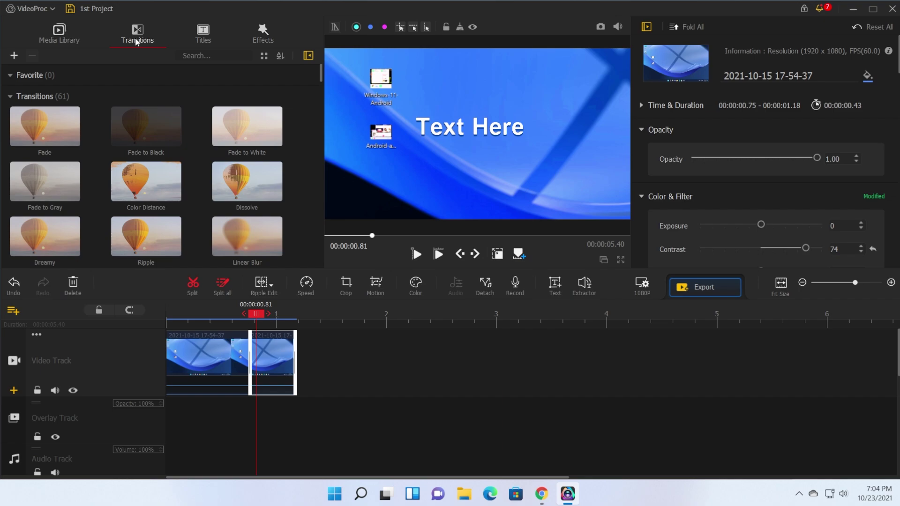
pyautogui.moveTo(134, 175); pyautogui.dragTo(237, 354)
pyautogui.moveTo(250, 319); pyautogui.dragTo(290, 322)
# Step: Browse through the Titles preset library
pyautogui.click(206, 35)
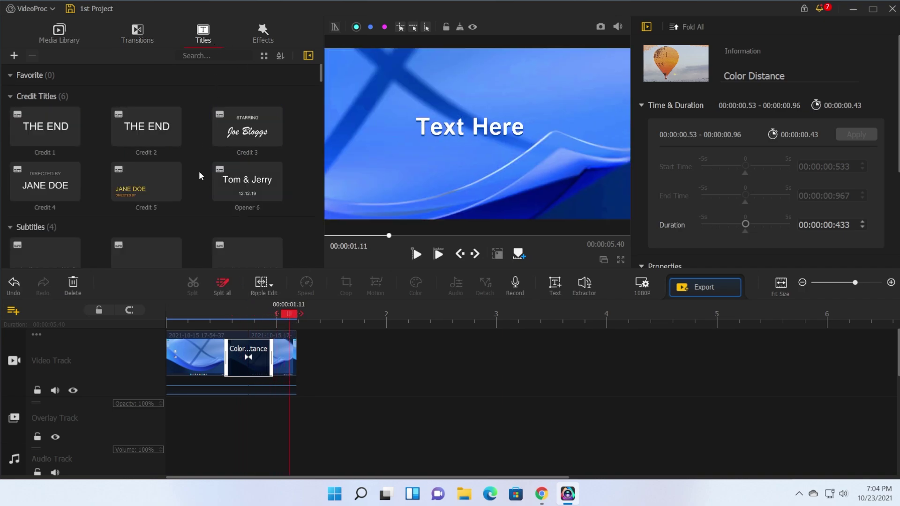
pyautogui.moveTo(322, 80); pyautogui.dragTo(322, 96)
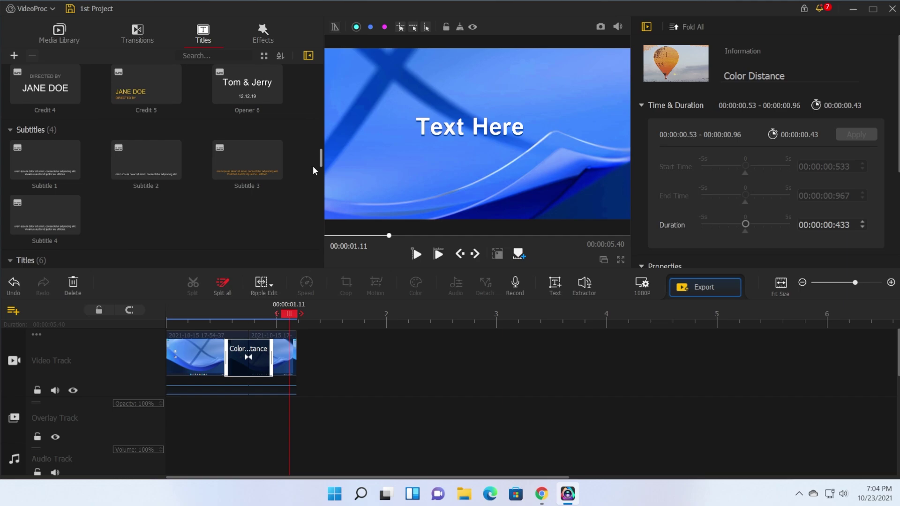
pyautogui.scroll(-3, 302, 250)
pyautogui.scroll(3, 303, 172)
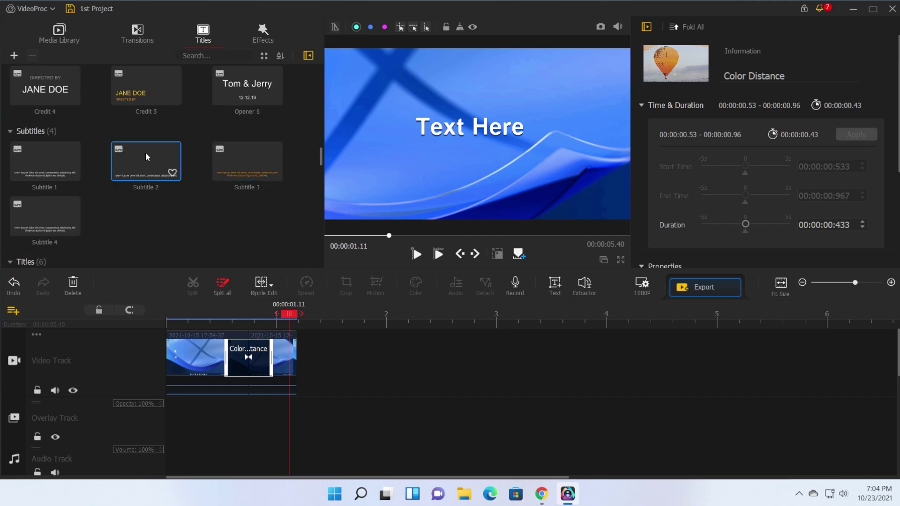
pyautogui.moveTo(321, 157); pyautogui.dragTo(321, 220)
# Step: Open the Effects library and move the playhead to 0.40 seconds
pyautogui.click(263, 33)
pyautogui.click(235, 317)
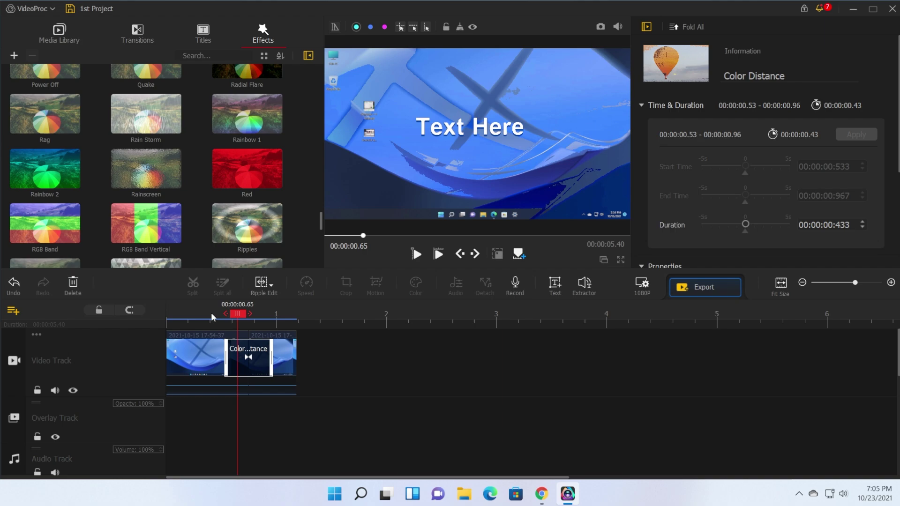
pyautogui.click(211, 314)
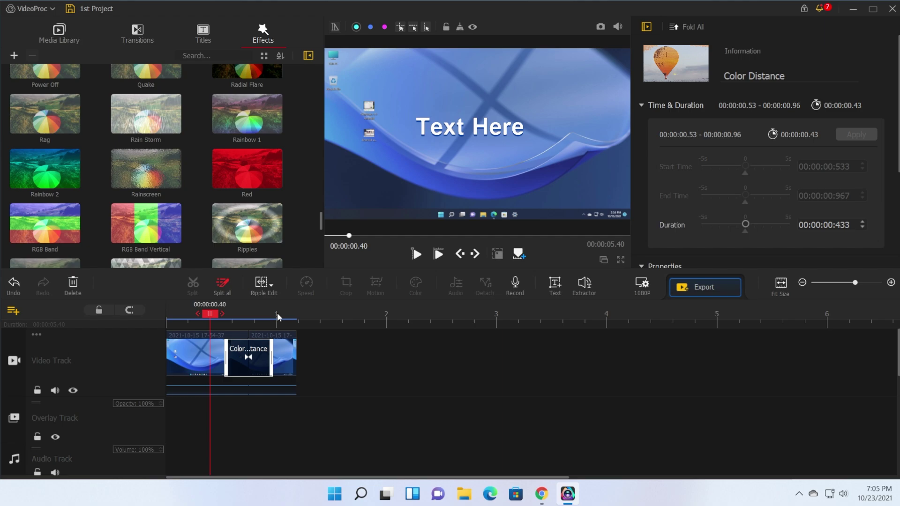
# Step: Deselect the Color Distance transition and scroll the timeline down to the Subtitle Track's Text Here title
pyautogui.click(339, 336)
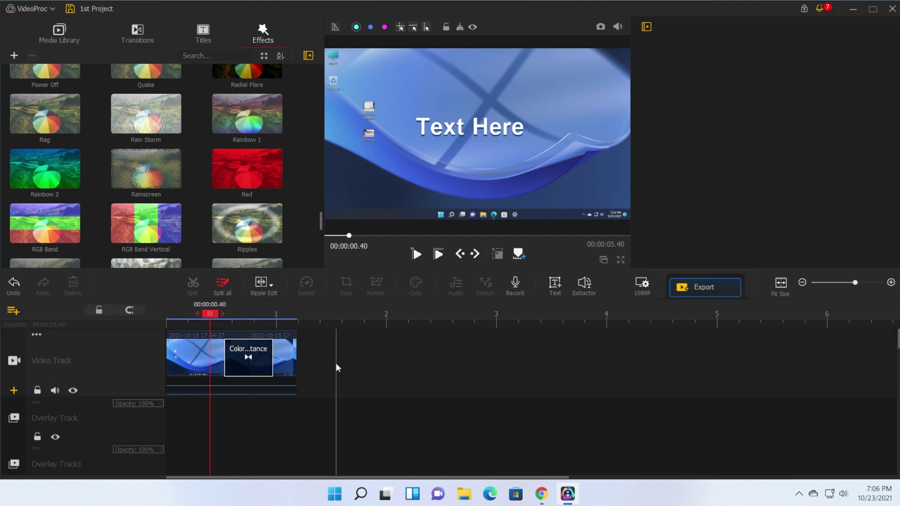
pyautogui.scroll(-5, 336, 363)
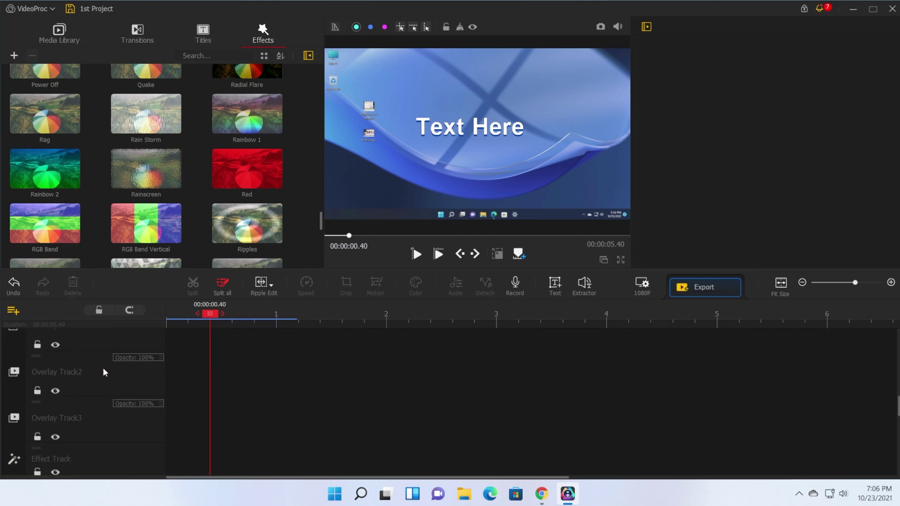
pyautogui.scroll(-4, 101, 385)
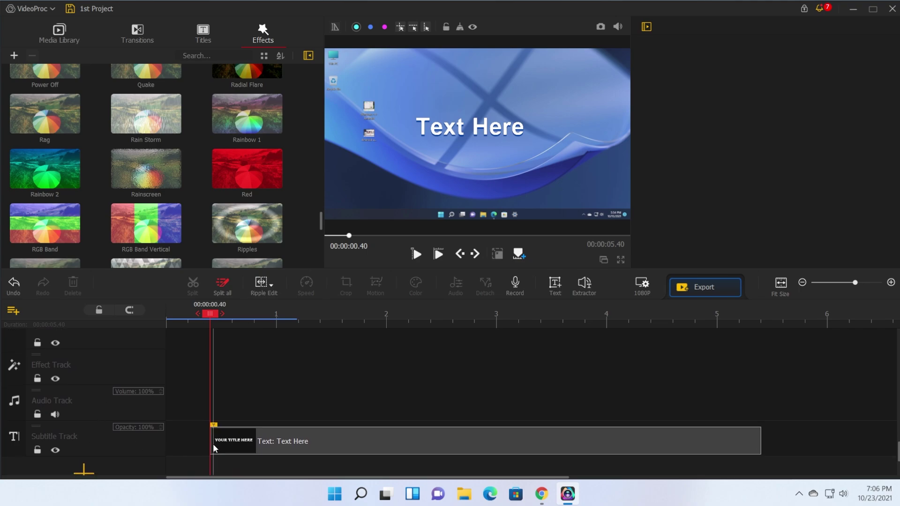
pyautogui.scroll(3, 102, 424)
pyautogui.scroll(-4, 99, 417)
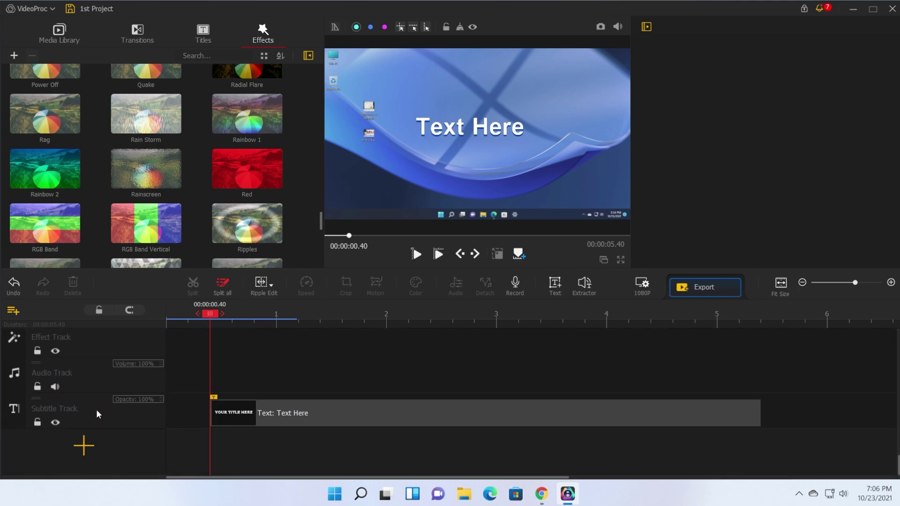
pyautogui.click(84, 447)
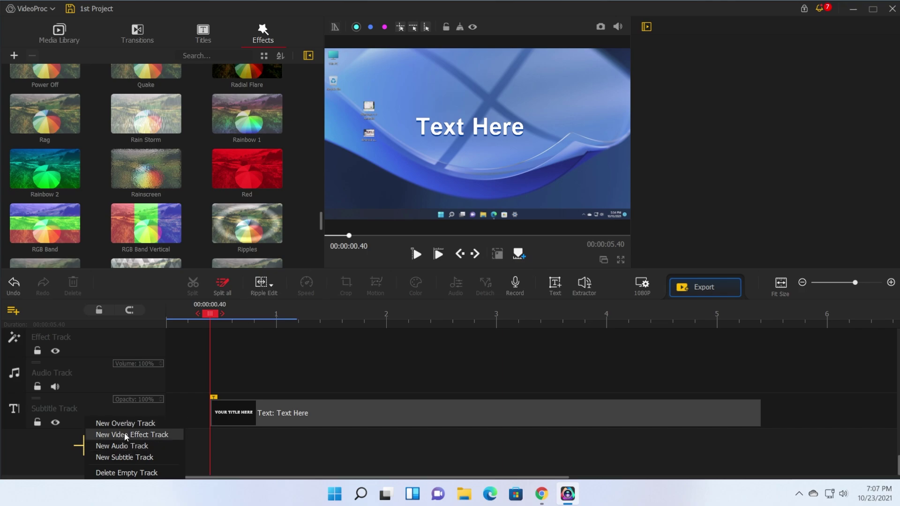
# Step: Select the first video clip to show its properties: 0.74 seconds, opacity 1.00
pyautogui.scroll(3, 295, 366)
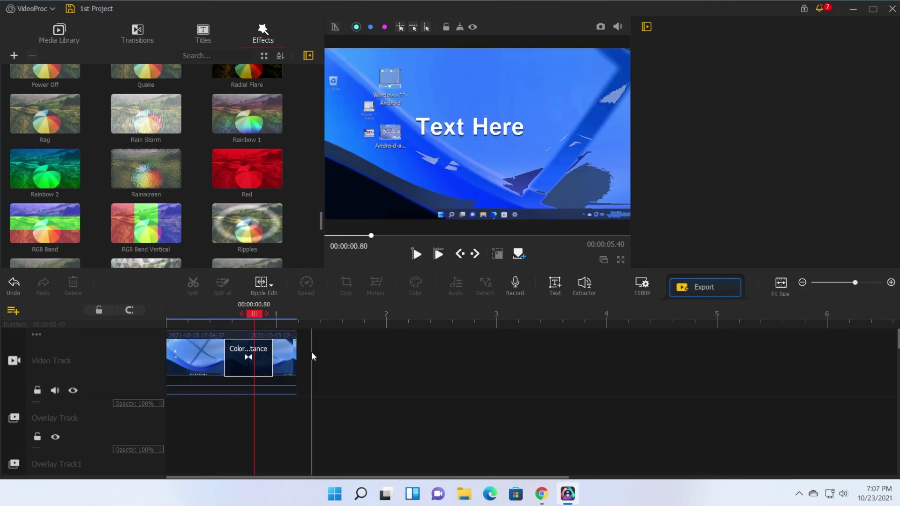
pyautogui.click(201, 318)
pyautogui.click(203, 349)
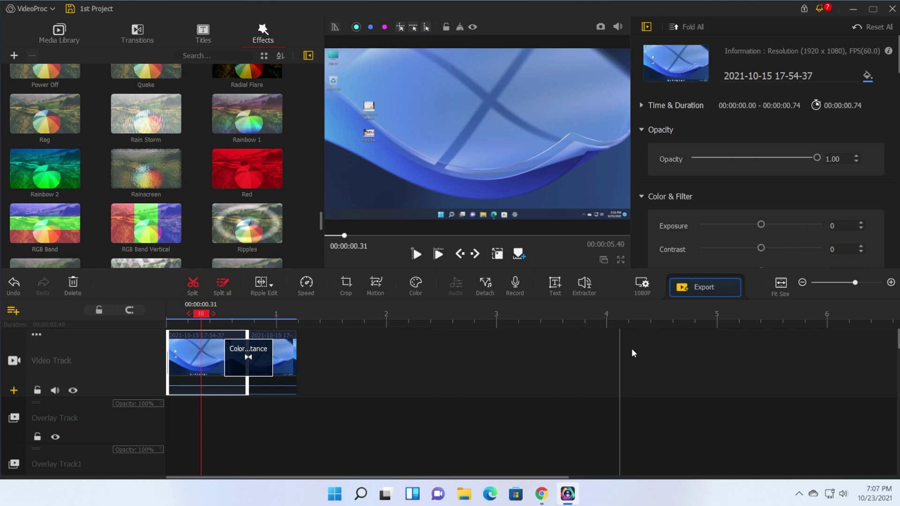
# Step: Export the project as 'video' to the Desktop folder at High quality
pyautogui.click(700, 288)
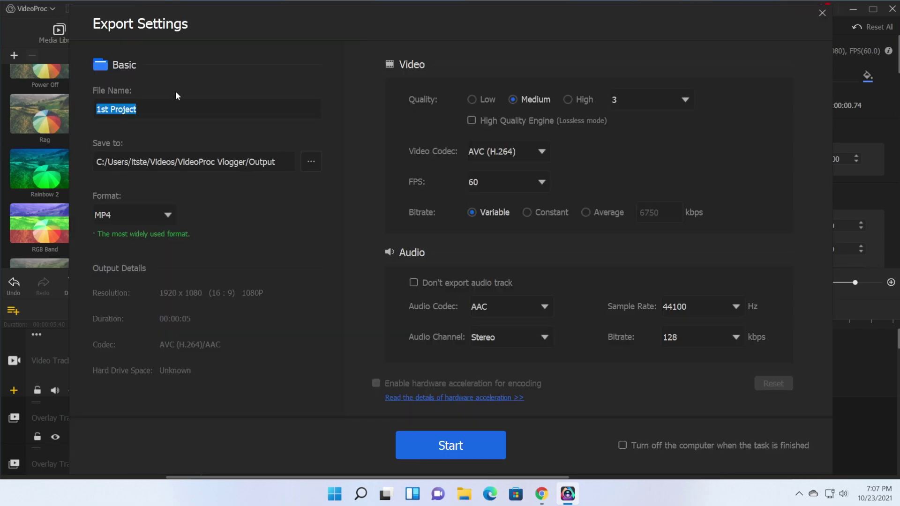
pyautogui.write('video')
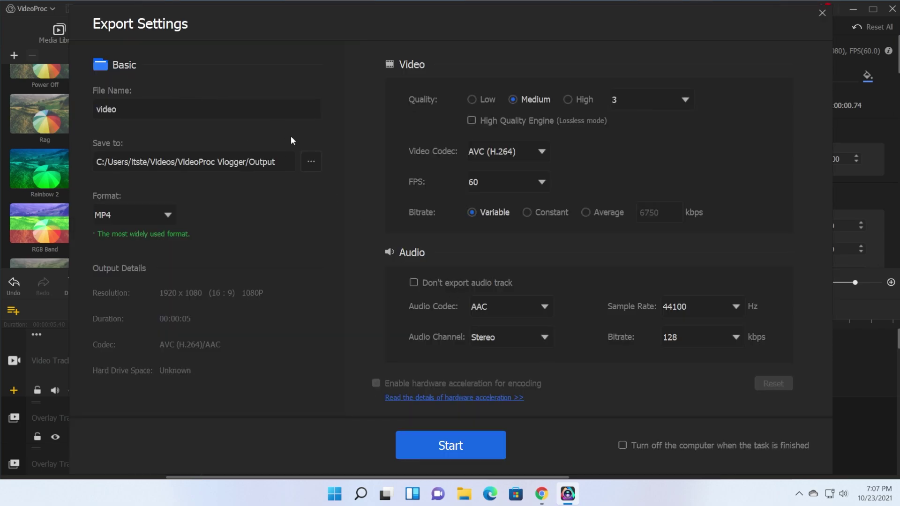
pyautogui.click(117, 100)
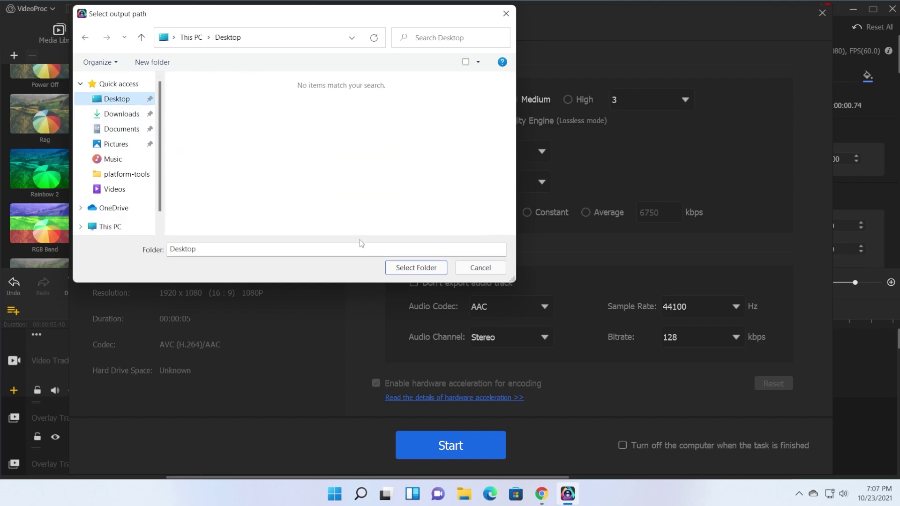
pyautogui.click(403, 265)
pyautogui.click(572, 100)
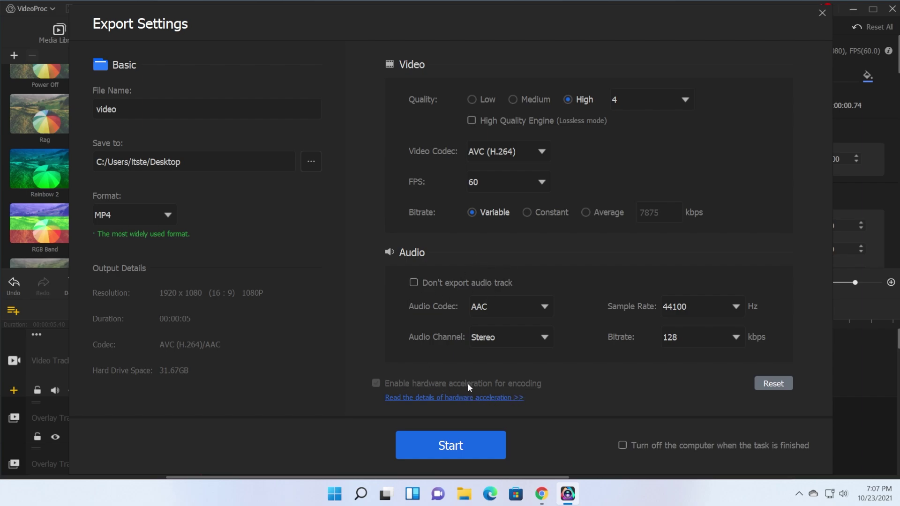
pyautogui.click(448, 445)
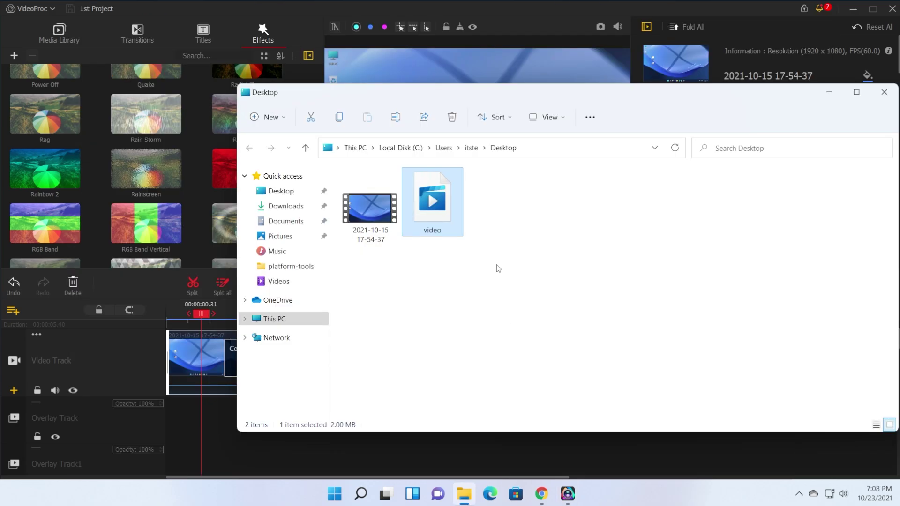
# Step: Play the exported video in Movies & TV, pause on the Text Here title, then close it
pyautogui.doubleClick(439, 204)
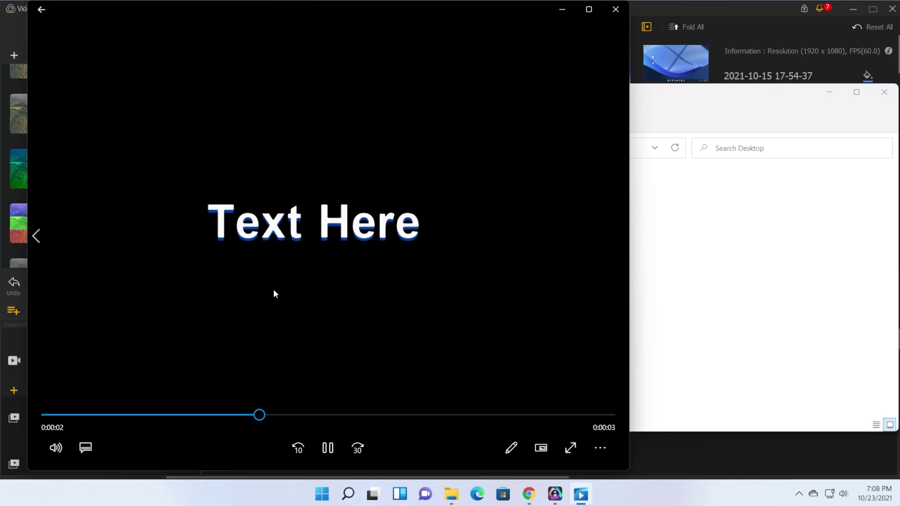
pyautogui.click(312, 440)
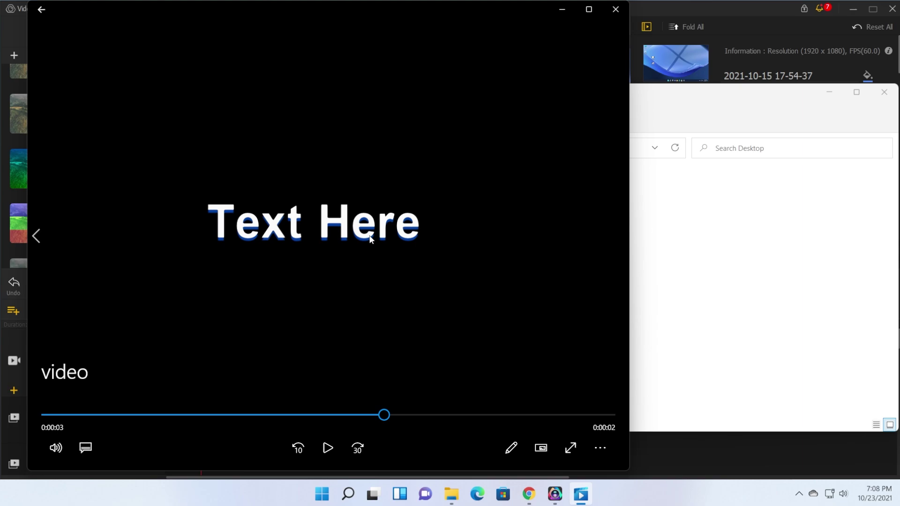
pyautogui.click(609, 10)
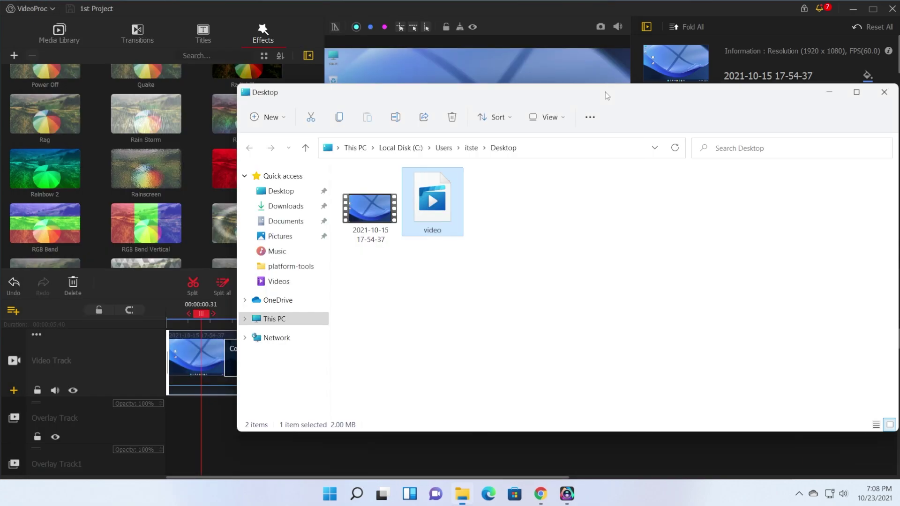
# Step: Move the Desktop folder window aside and return to the VideoProc Vlogger editor
pyautogui.moveTo(606, 91); pyautogui.dragTo(505, 101)
pyautogui.hotkey('alt', 'Tab')
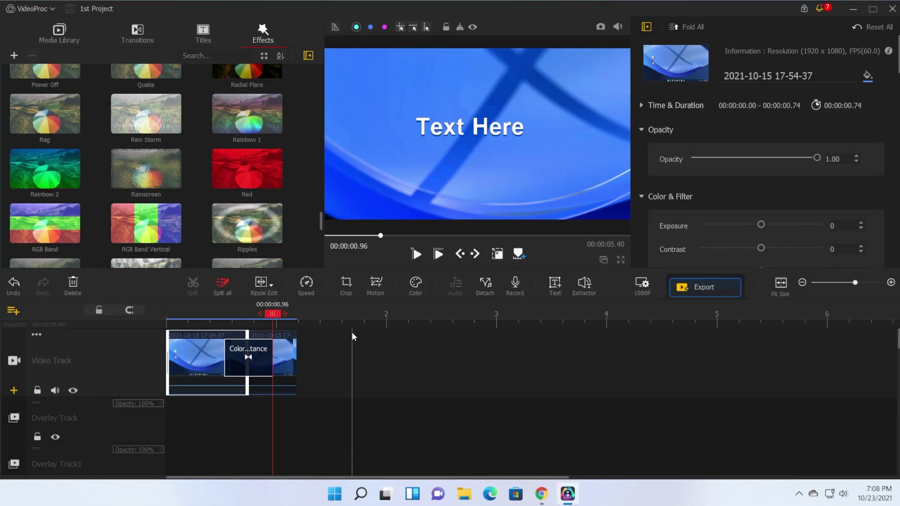